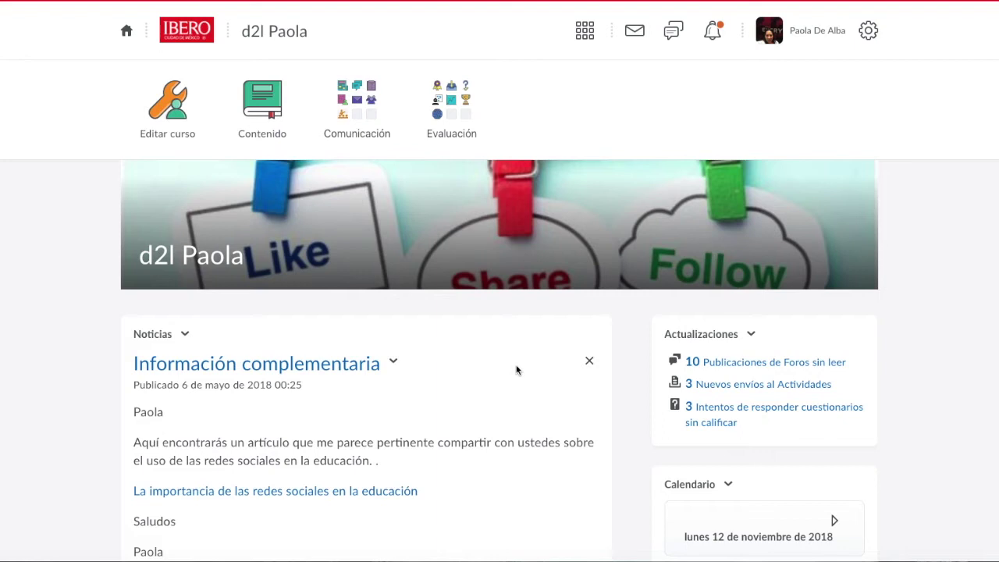
Start a new group category in the course's groups area and name it "Trabajo final".
click(353, 92)
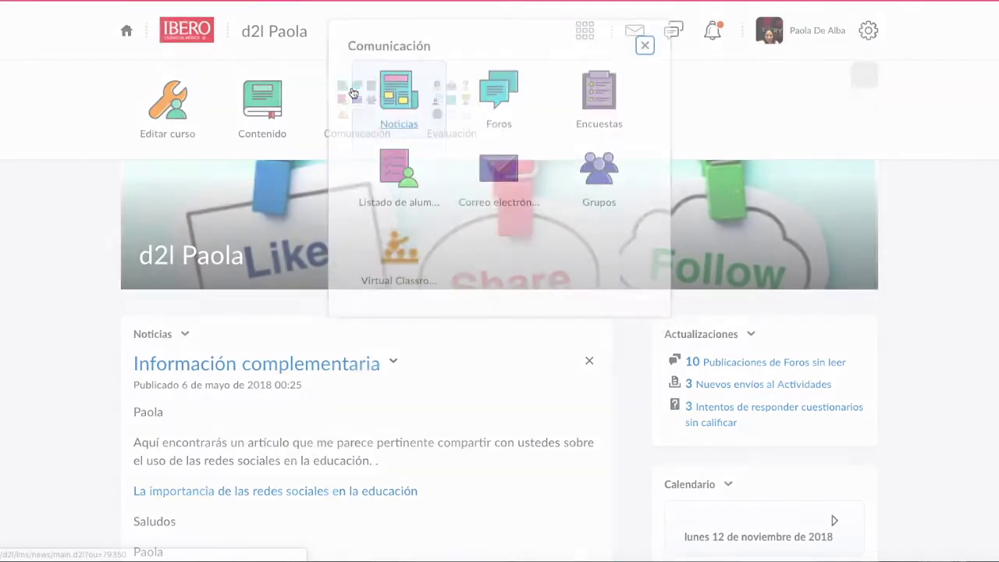
click(581, 200)
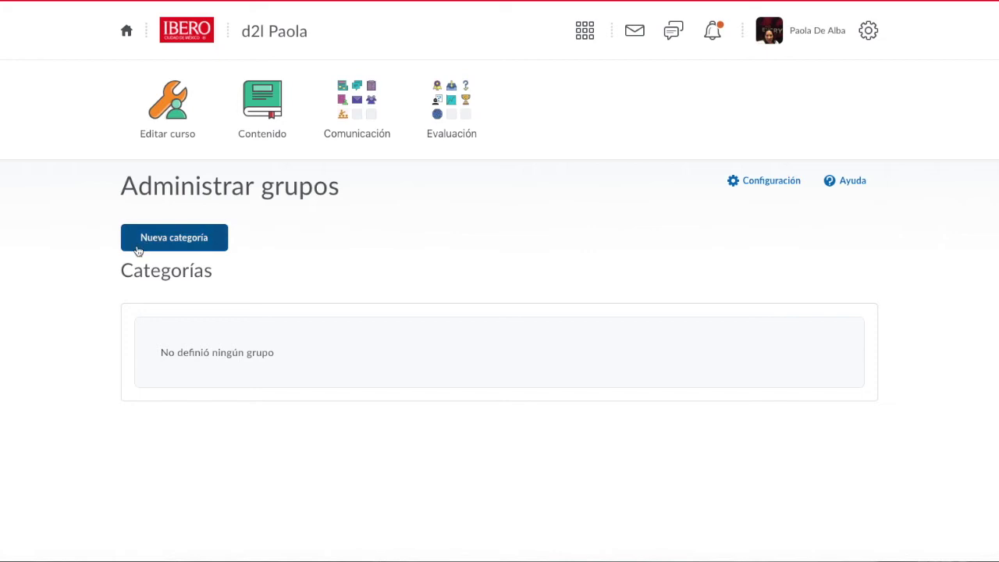
click(168, 246)
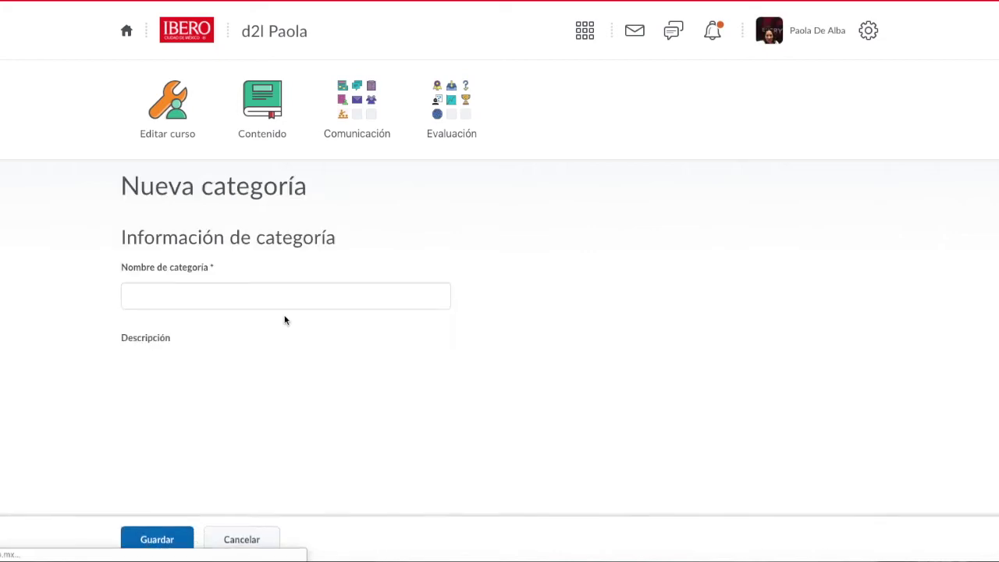
click(289, 296)
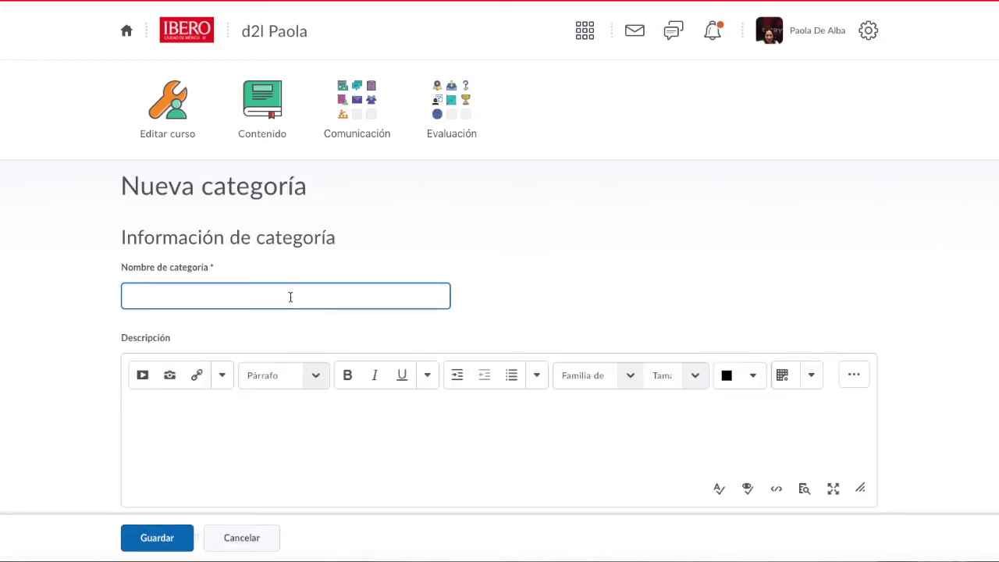
text(Trabajo final)
Review the enrollment types available for the new category.
scroll(395, 292, down, 1)
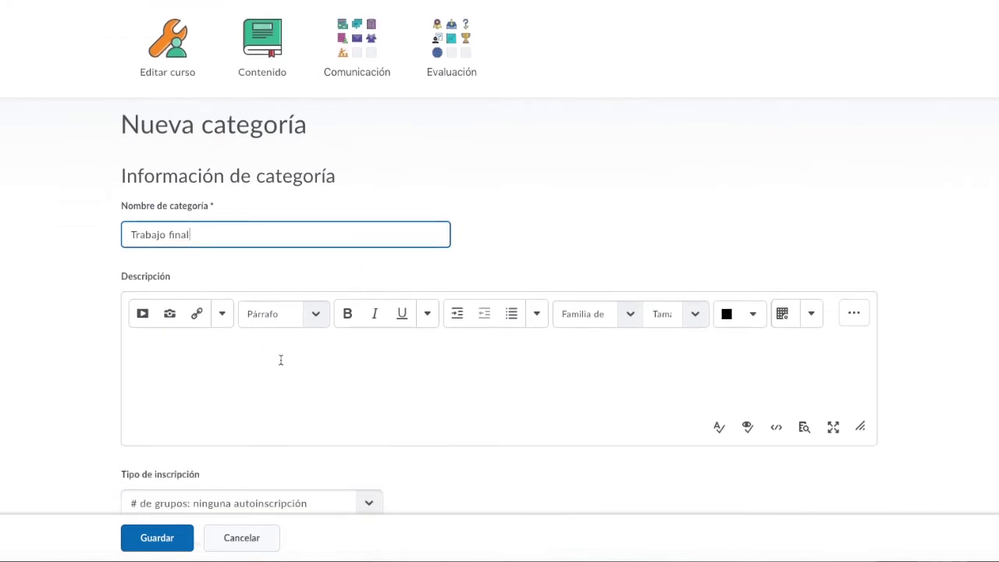
scroll(281, 356, down, 2)
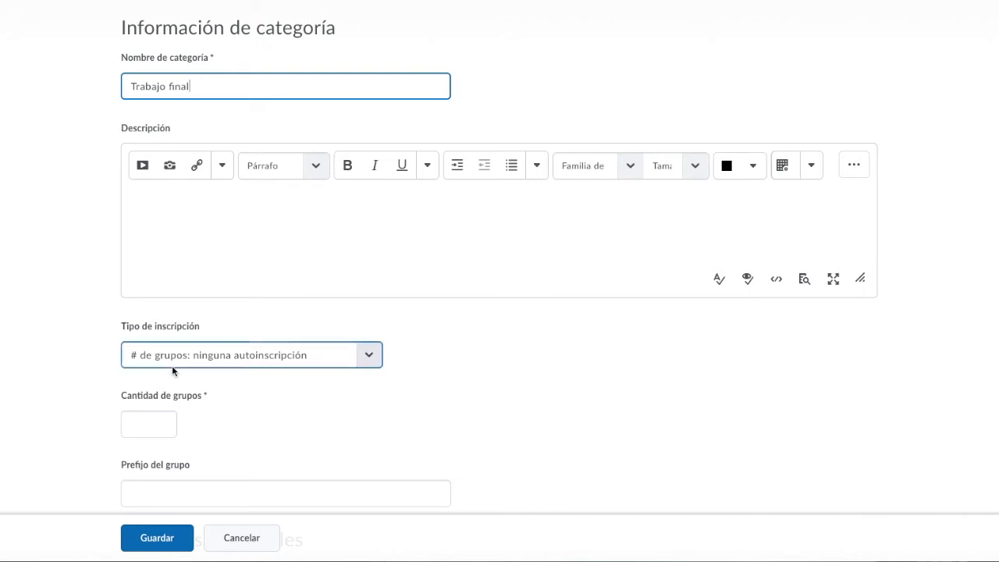
scroll(181, 362, down, 1)
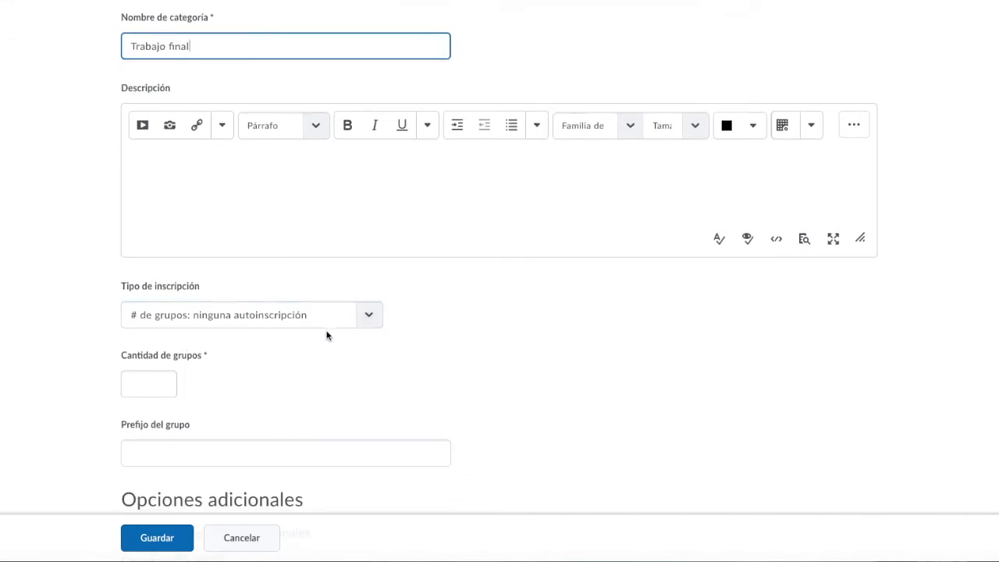
click(366, 315)
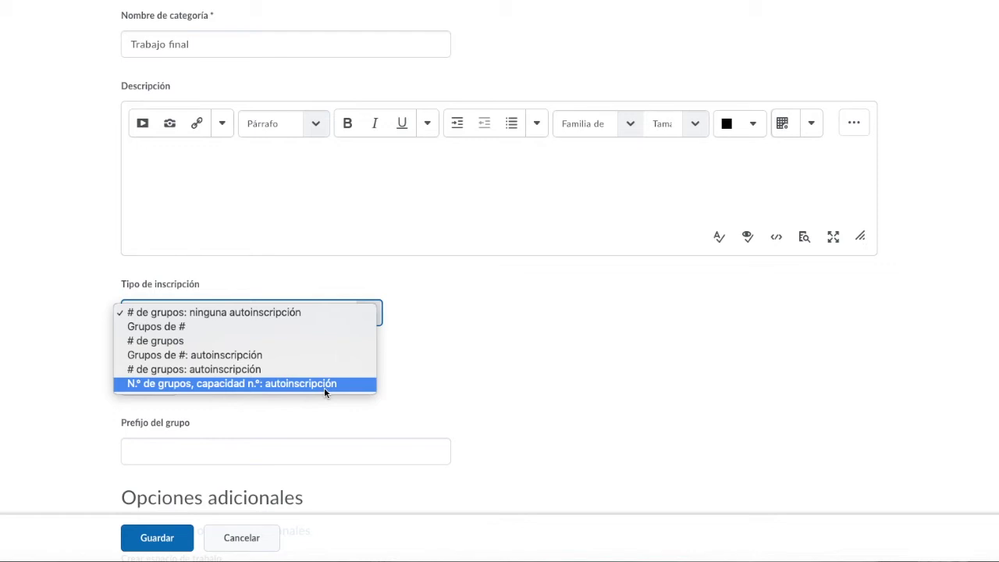
click(385, 390)
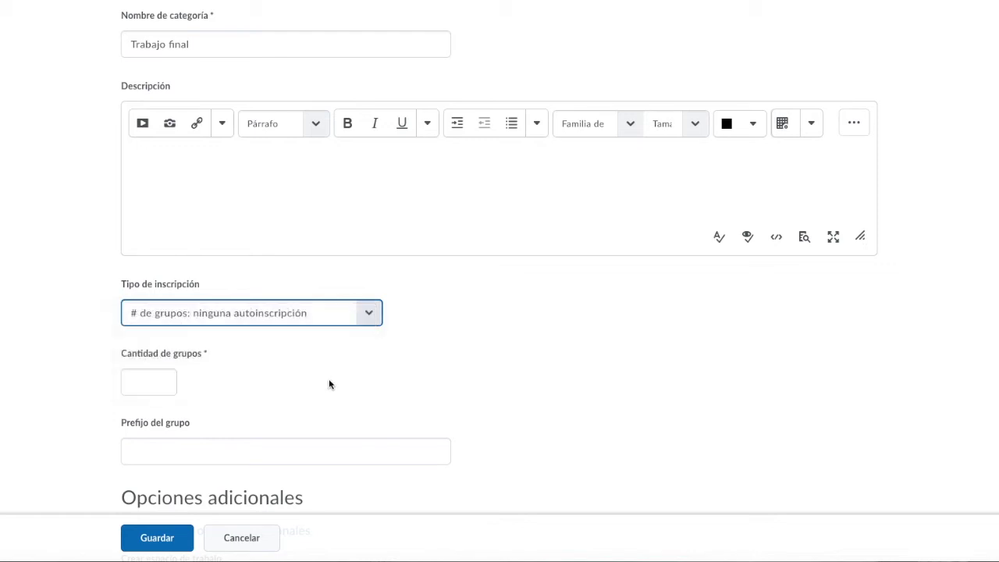
Try the enrollment types "Grupos de #" and "# de grupos" to compare the quantity field each one requires.
click(263, 316)
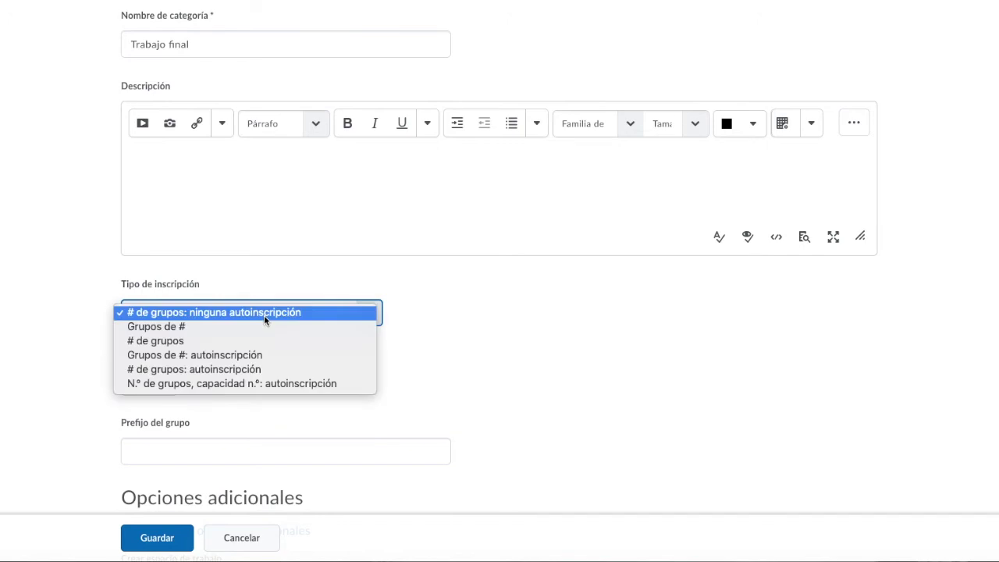
click(167, 327)
click(155, 380)
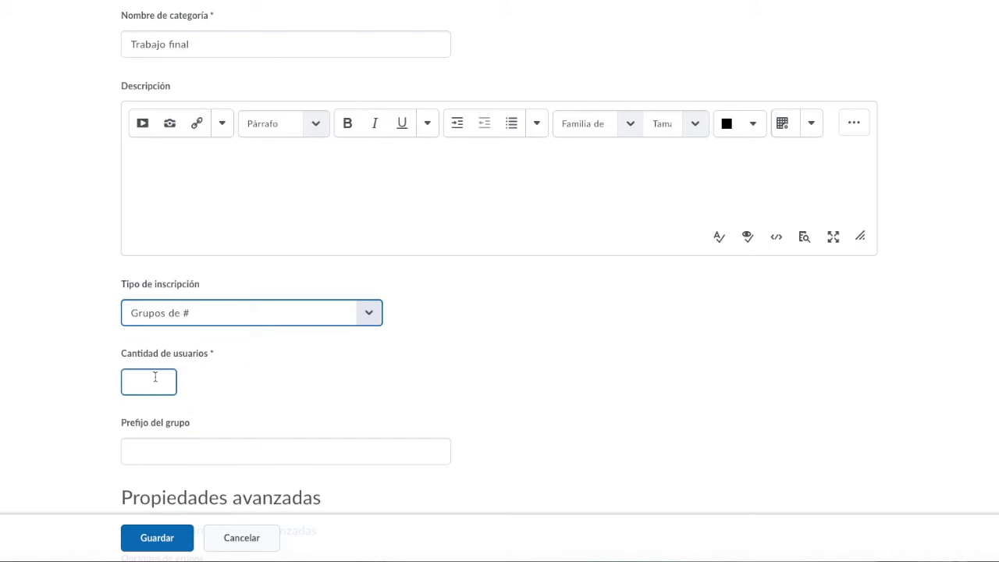
drag(118, 352, 212, 360)
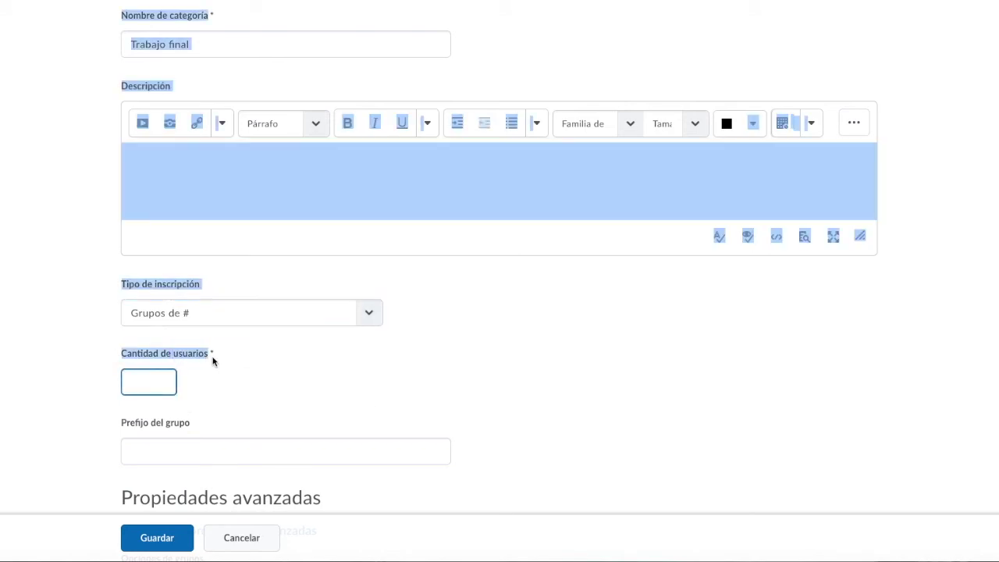
click(213, 360)
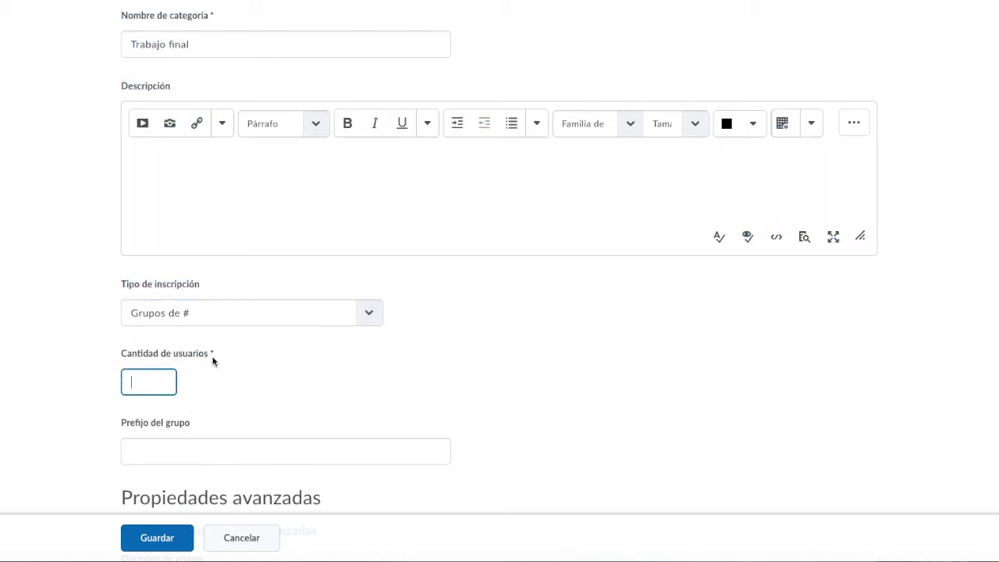
click(190, 316)
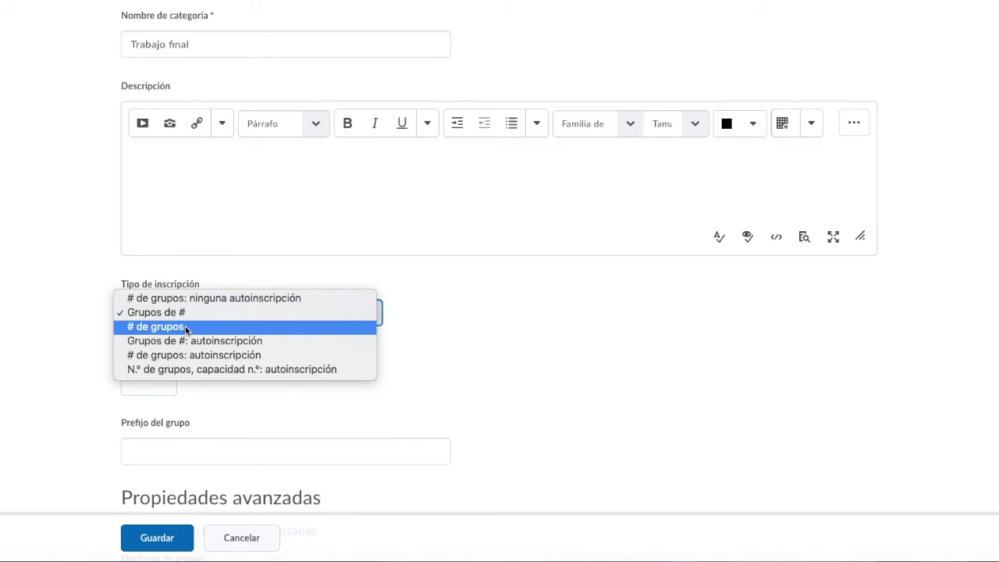
click(186, 329)
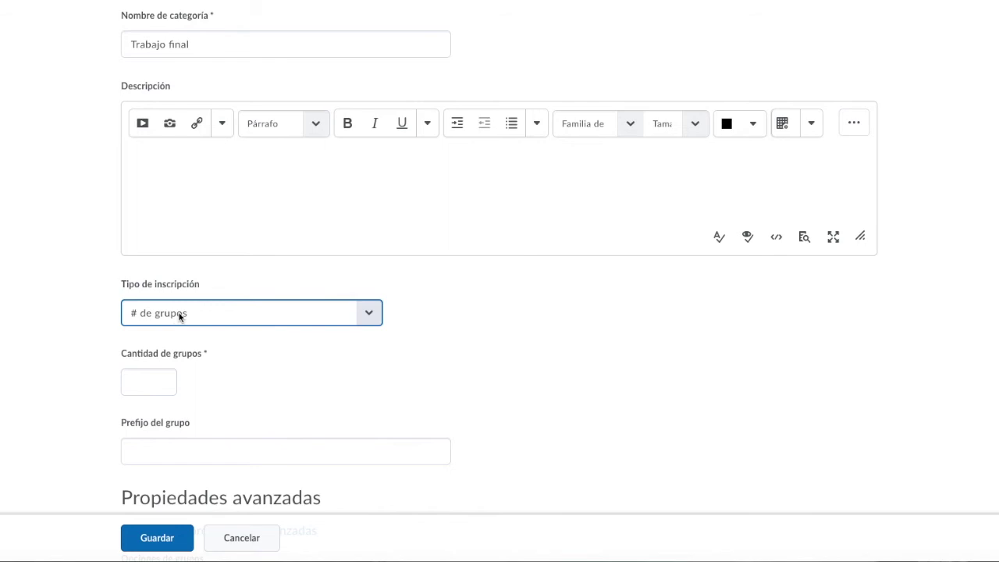
Set the category's enrollment type to "Grupos de #" with 2 users per group.
click(181, 316)
click(185, 299)
click(152, 379)
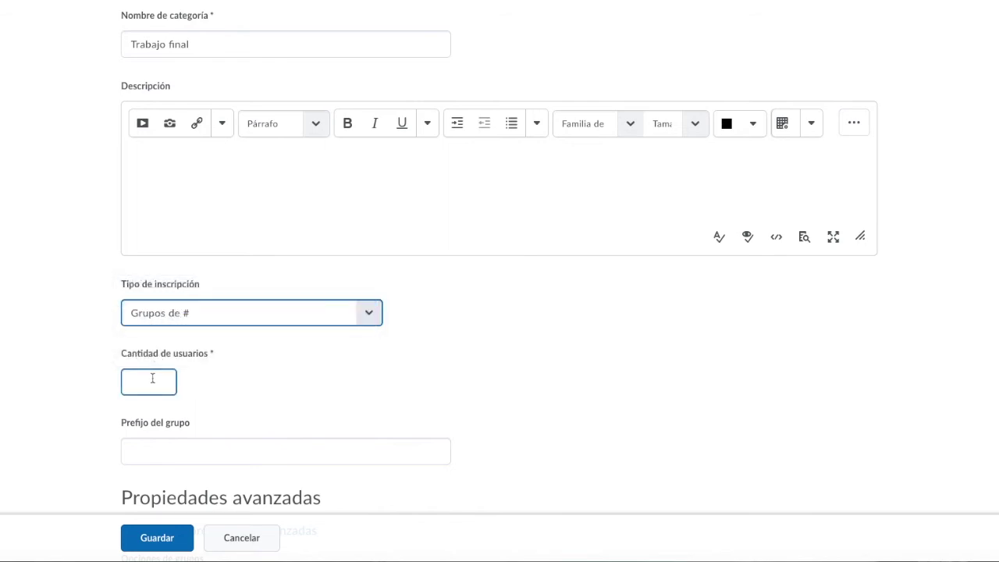
text(2)
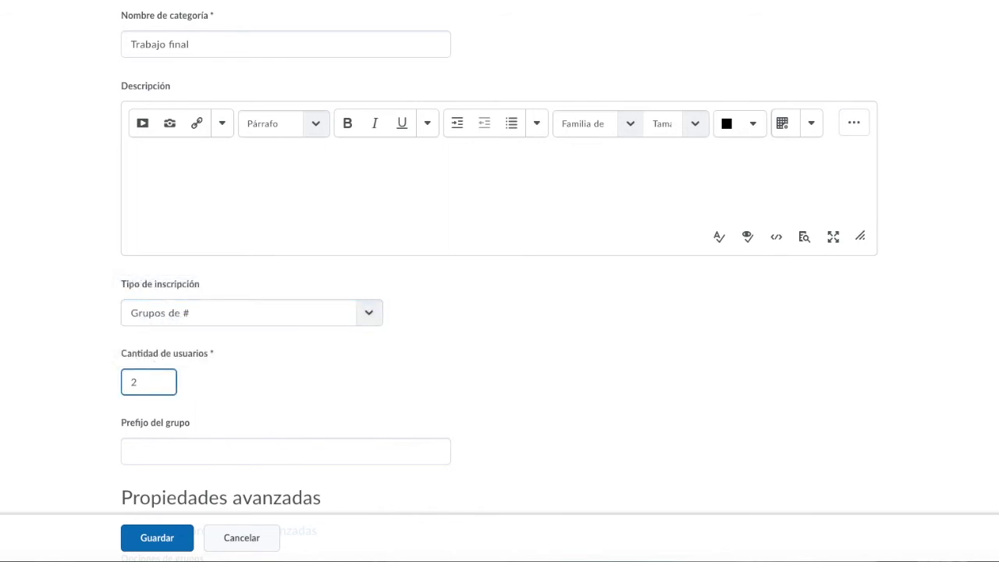
click(237, 379)
Set the group prefix to "Trabajo final".
scroll(237, 378, down, 2)
click(196, 306)
text(Trb)
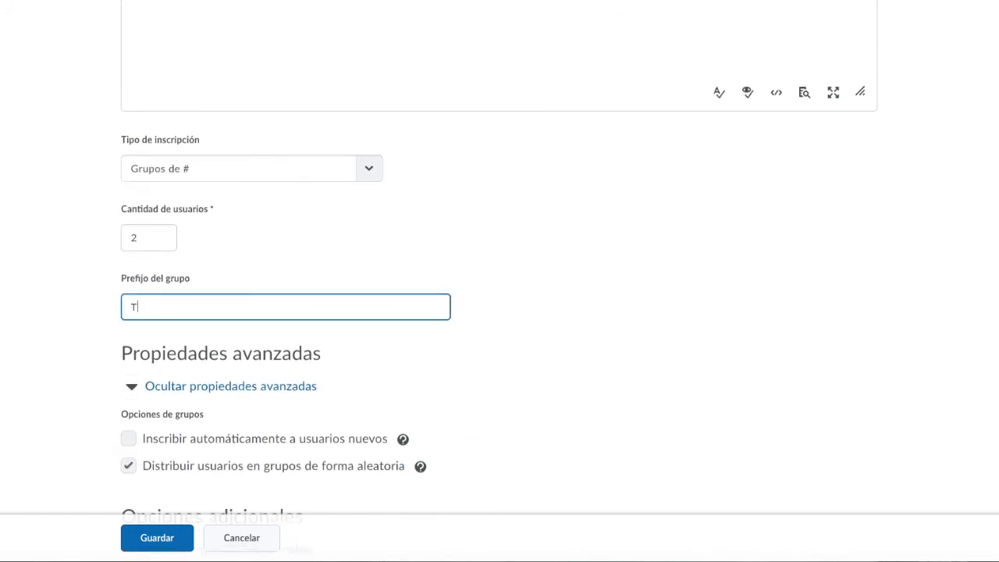
key(BackSpace)
text(abajo final)
Enable forum areas for the groups, keeping "Foros del curso" and the creation of a new topic.
scroll(343, 439, down, 3)
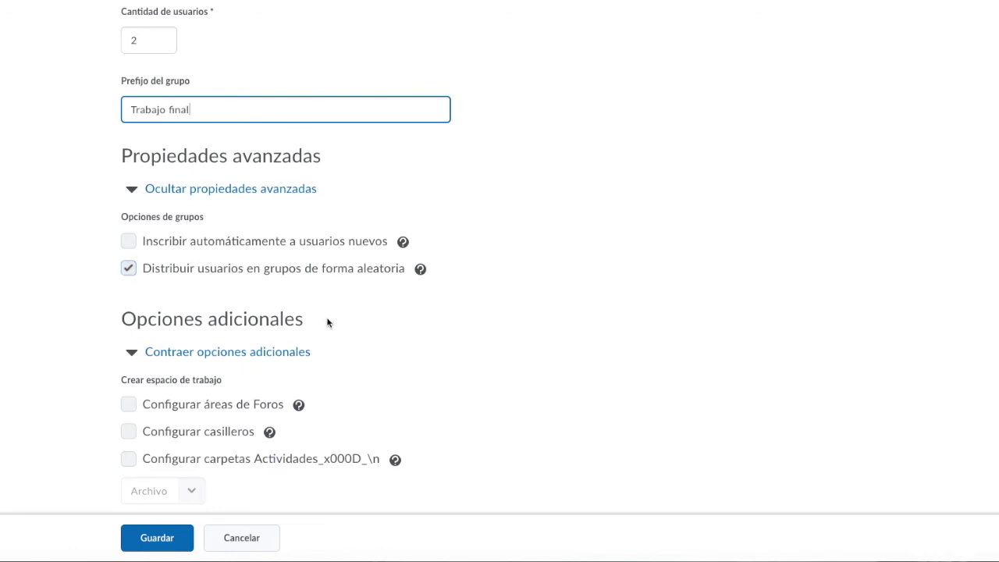
scroll(328, 321, down, 1)
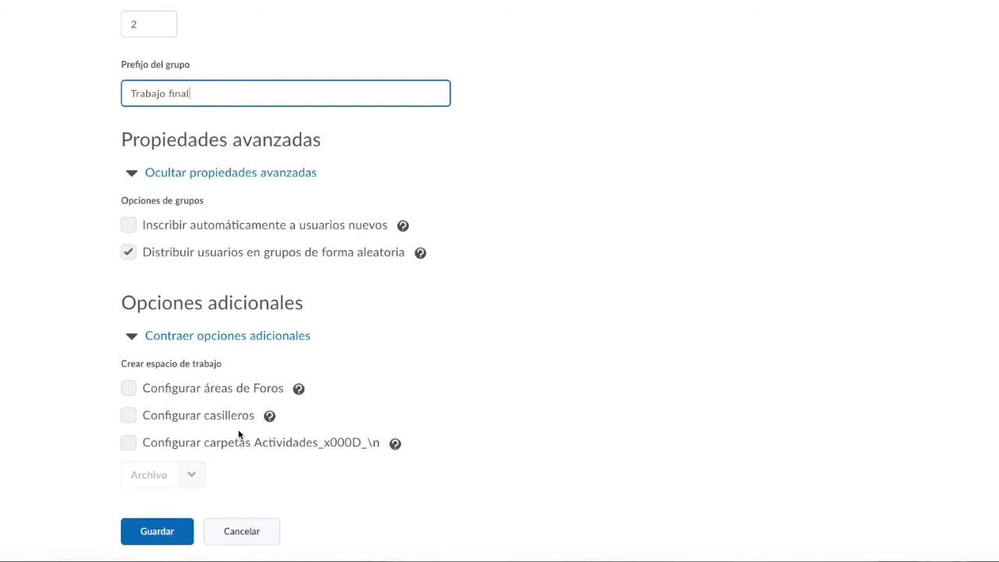
click(124, 390)
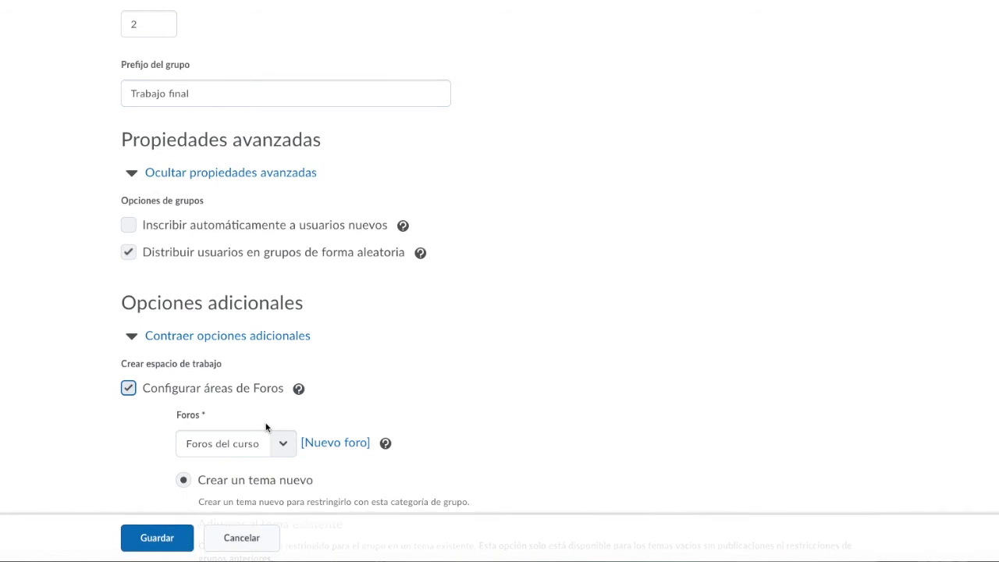
scroll(266, 423, down, 3)
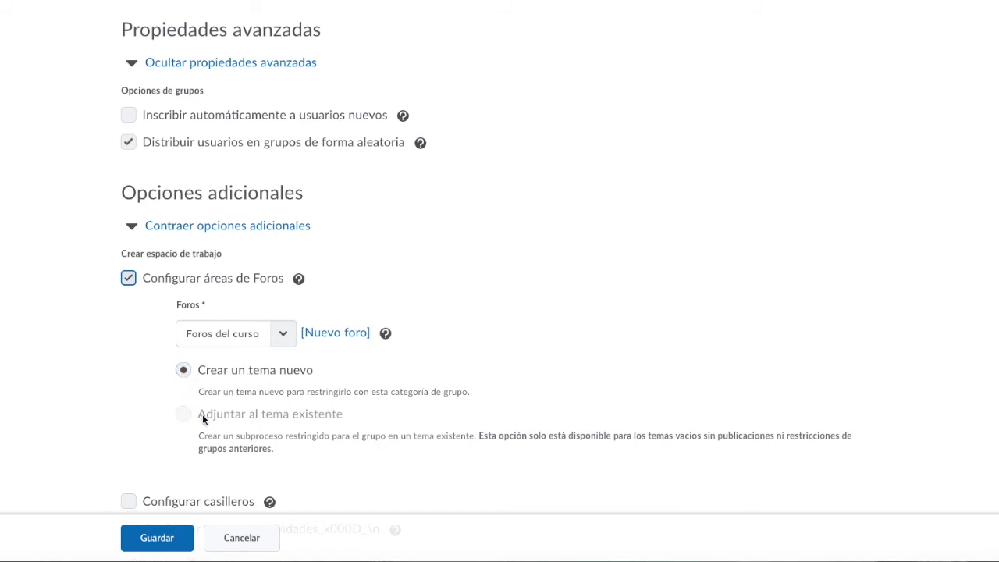
scroll(230, 423, down, 1)
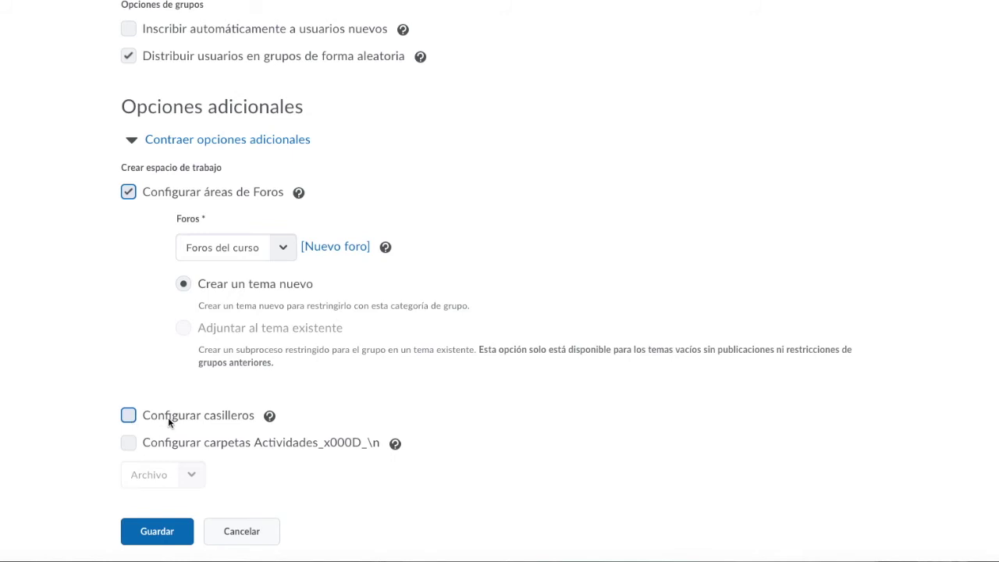
Save the category without assignment folders and create one restricted topic with separate threads per group, titled "Trabajo final Debate grupal".
click(127, 443)
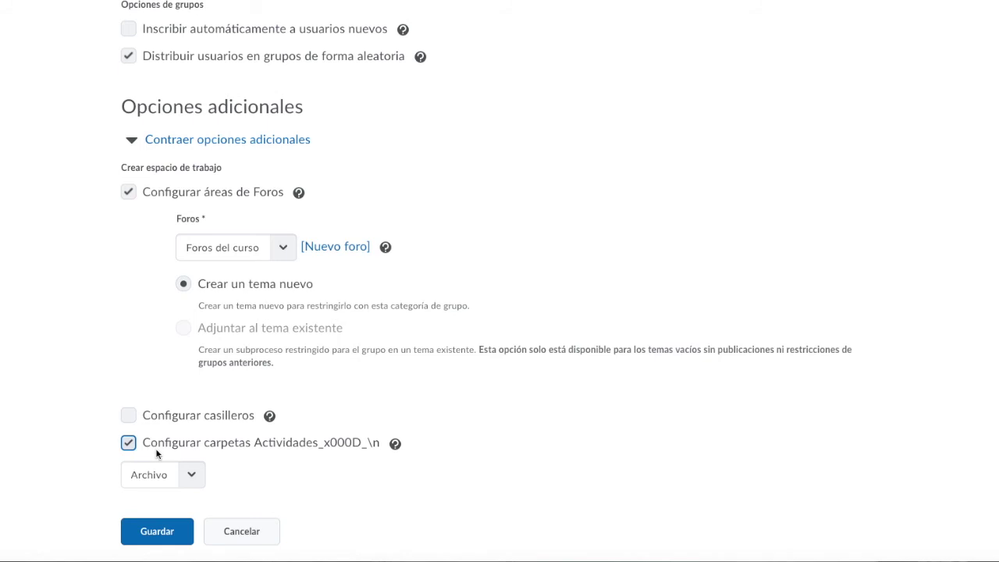
click(131, 445)
click(179, 530)
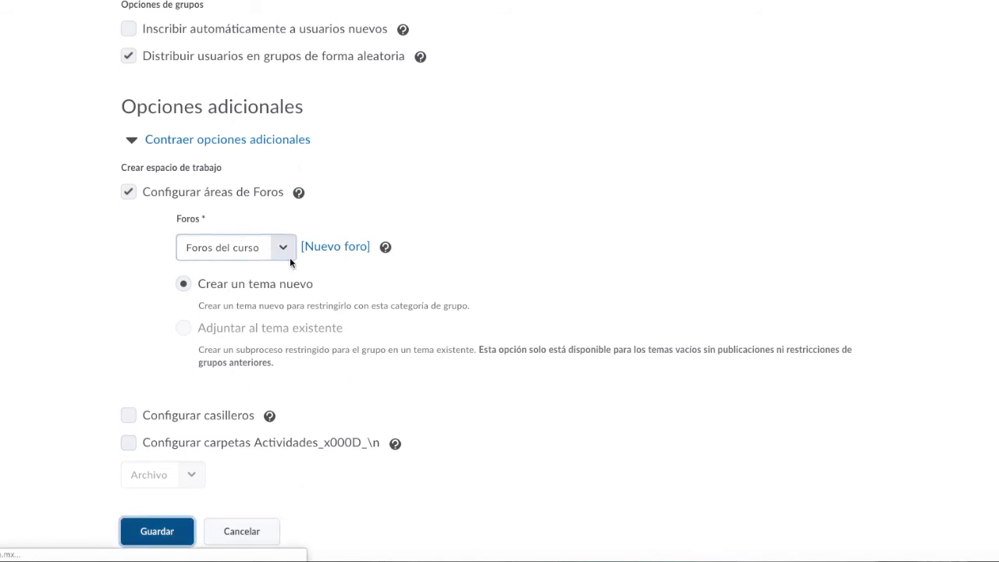
scroll(247, 316, down, 2)
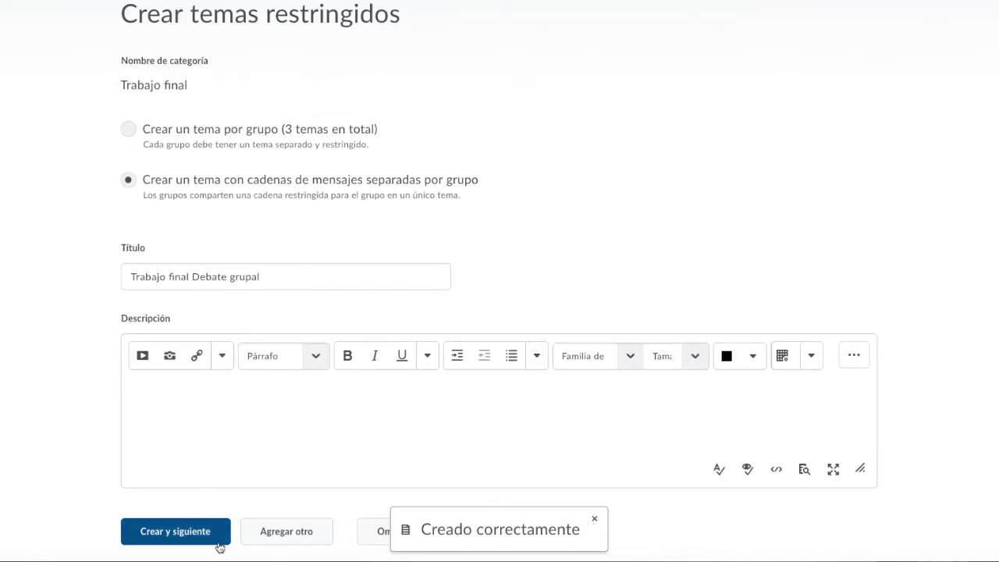
click(177, 532)
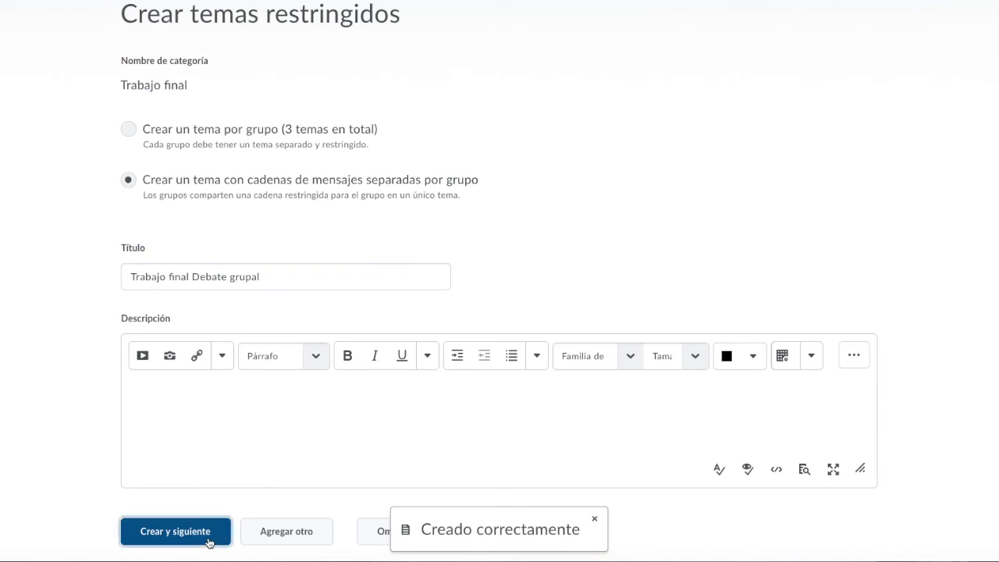
Open the "Trabajo final" category for editing and save it without changes.
click(168, 294)
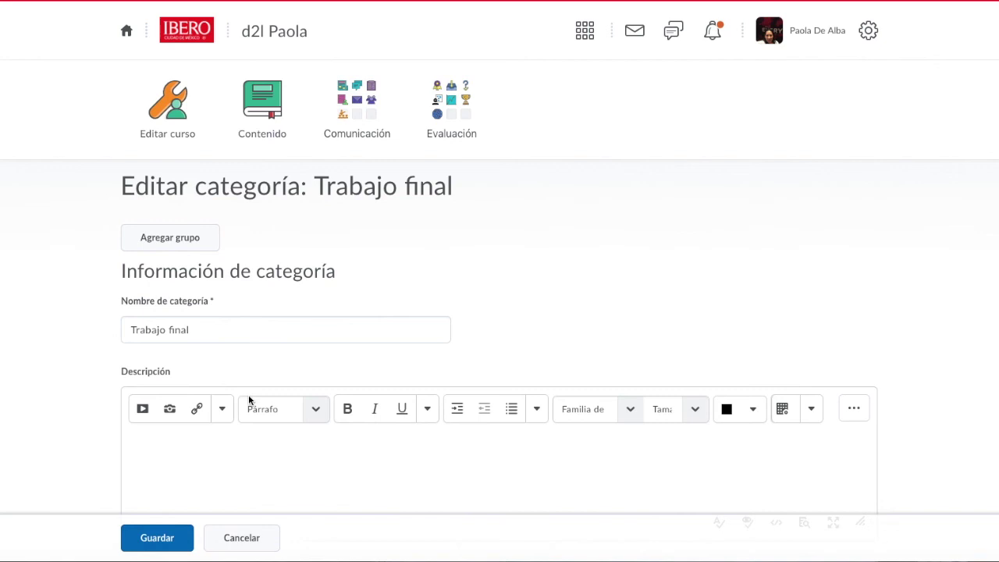
click(176, 545)
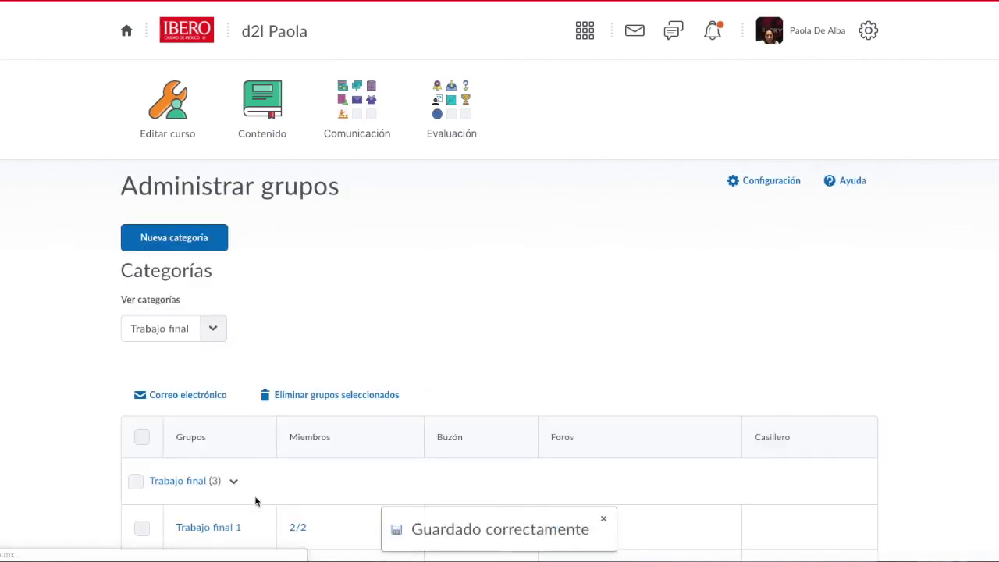
scroll(263, 421, down, 1)
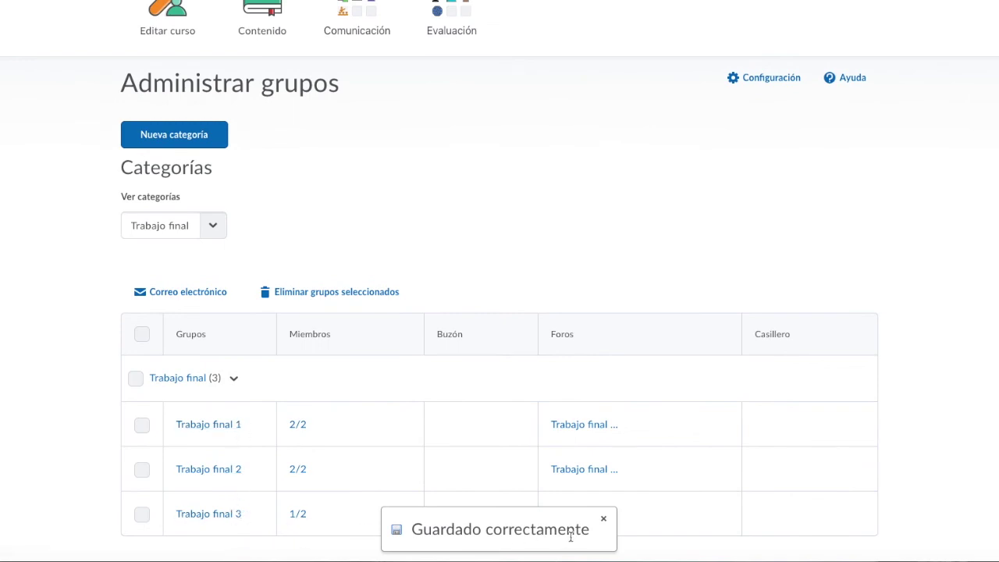
click(603, 518)
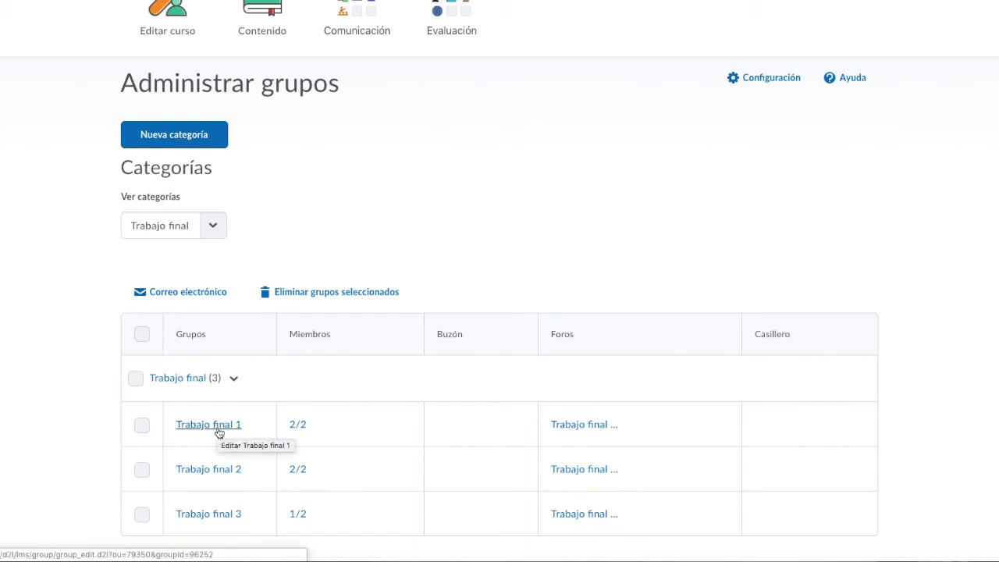
Open the group "Trabajo final 1" and check which members are enrolled in it.
click(219, 431)
click(262, 388)
click(270, 399)
scroll(268, 399, down, 1)
click(268, 401)
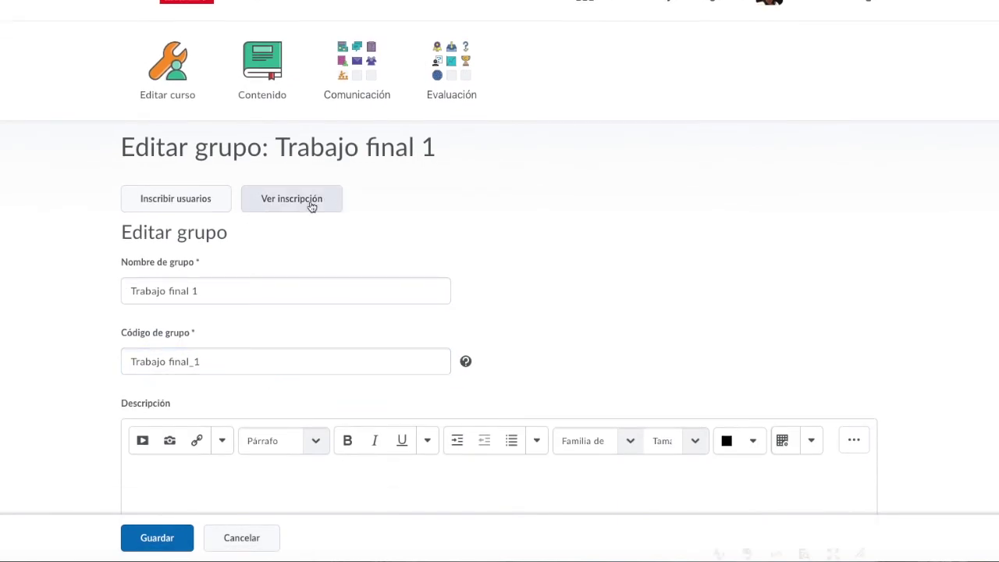
click(312, 206)
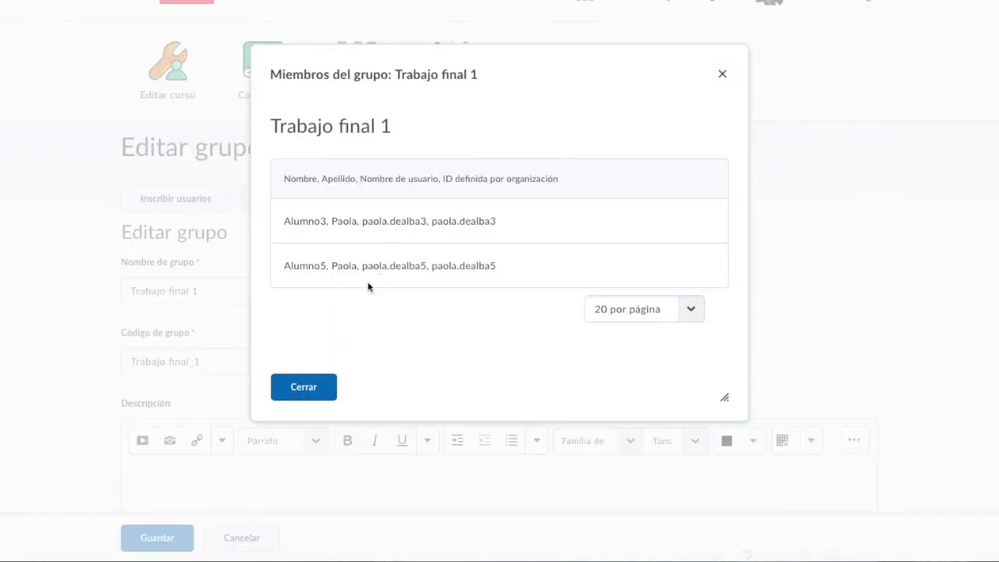
click(721, 75)
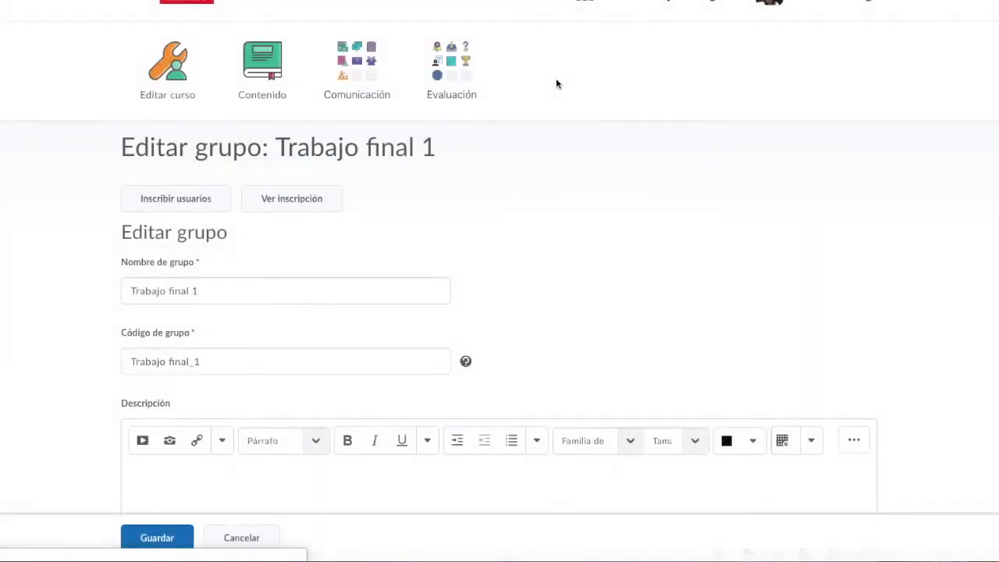
In "Trabajo final 1", unenroll the second listed student, enroll the last listed student instead, and save the enrollment.
scroll(259, 231, down, 1)
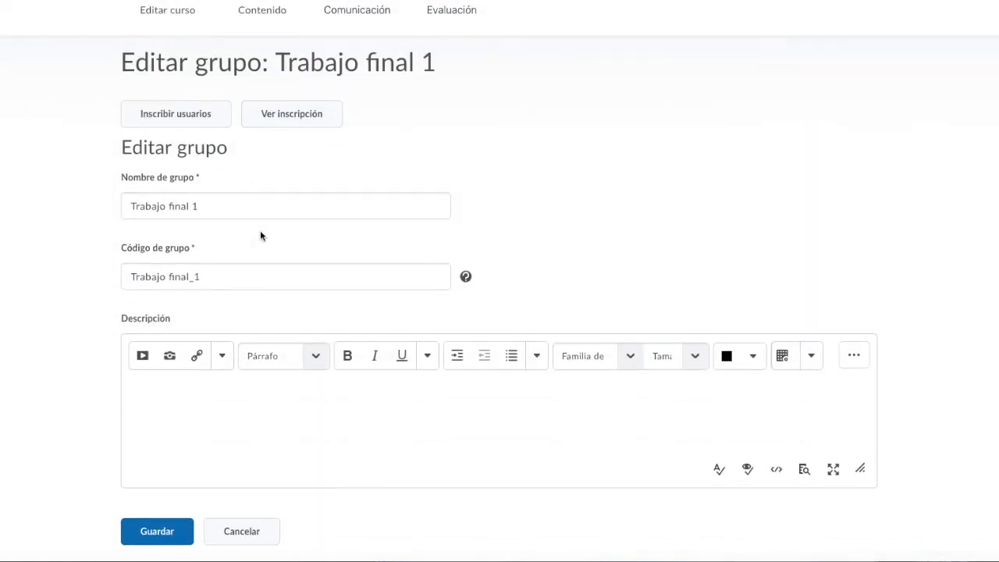
click(206, 117)
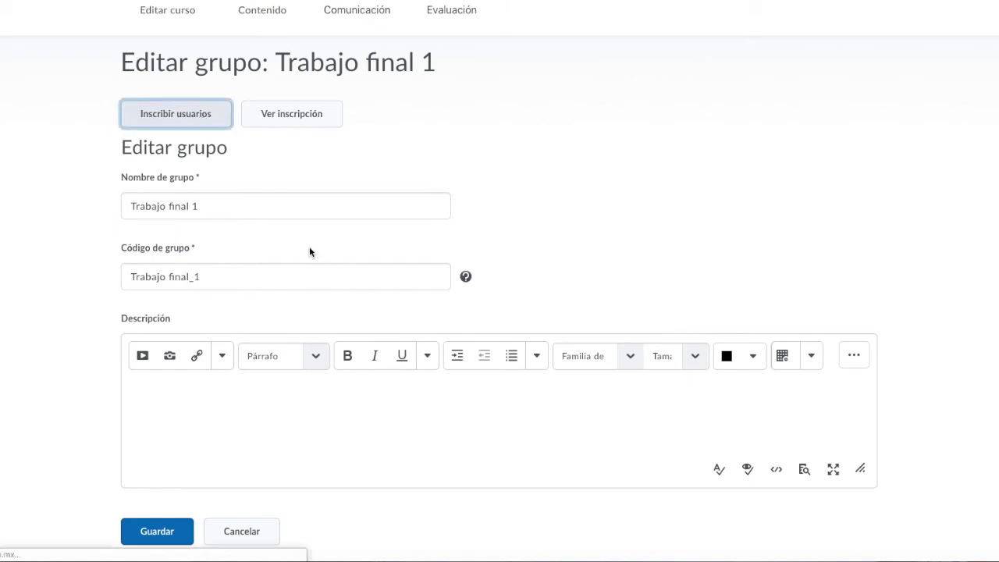
scroll(301, 390, down, 4)
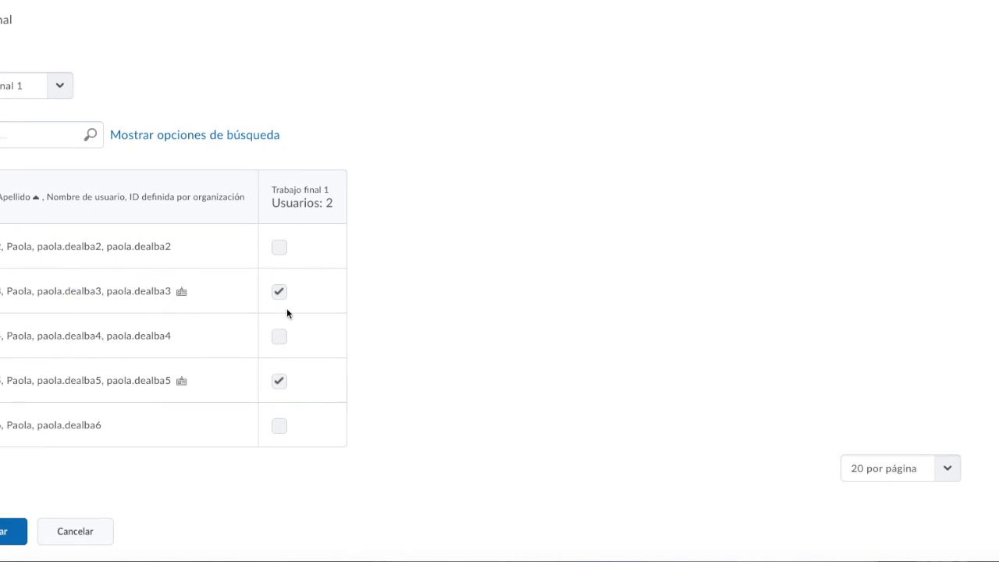
click(279, 292)
click(279, 381)
click(279, 380)
click(278, 423)
click(7, 538)
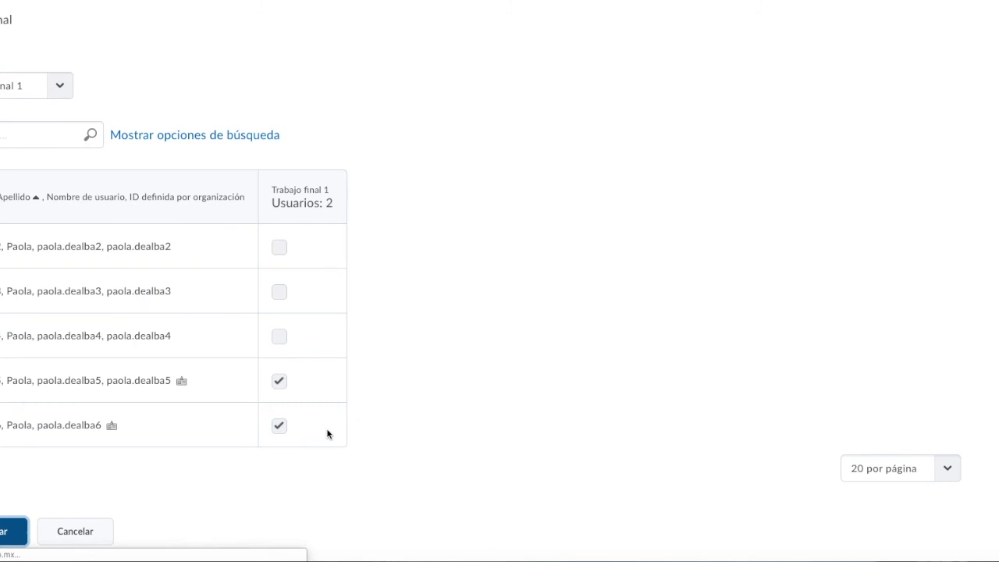
scroll(322, 416, down, 2)
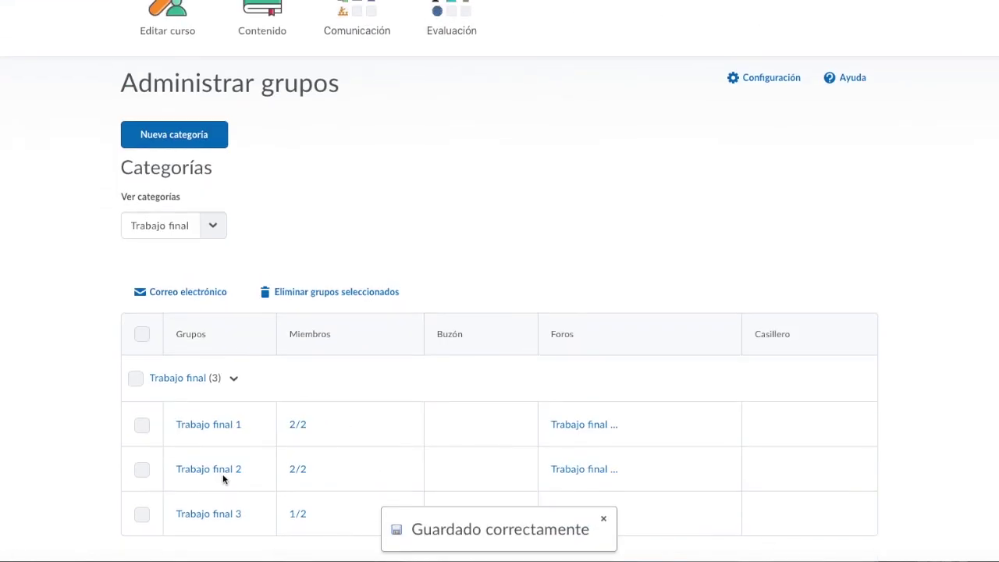